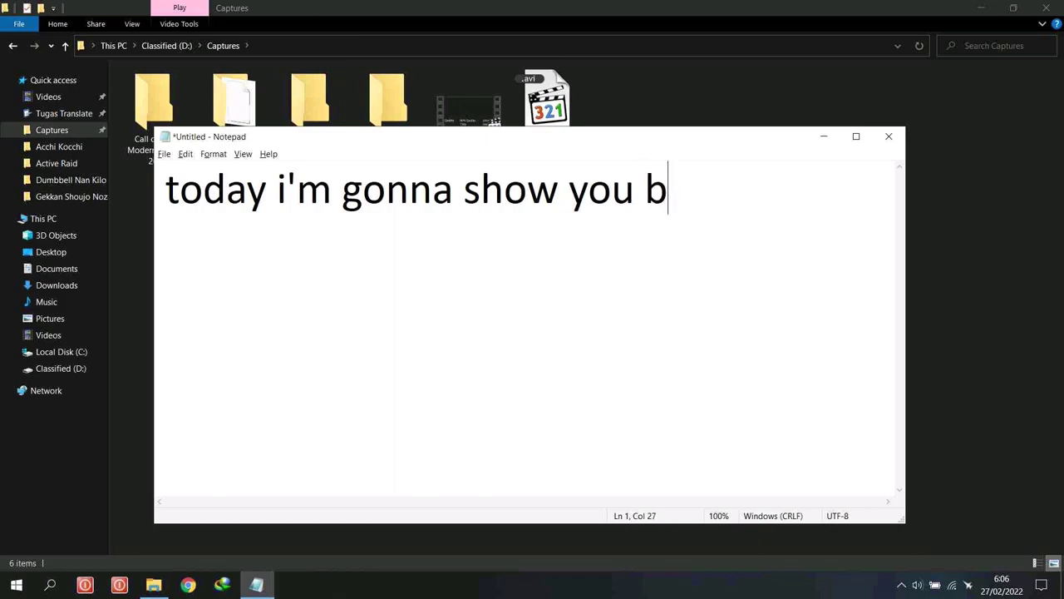
# Complete the note as two lines reading "today i'm gonna show you best settings" and "for recording with msi afterburner"
pyautogui.press('Return')
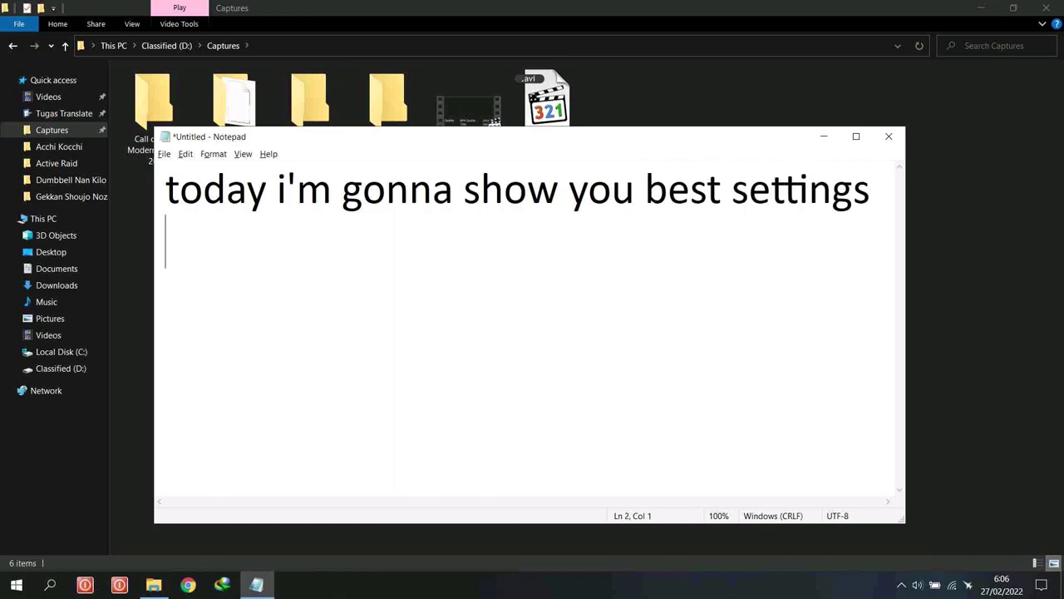
pyautogui.write('for recordin')
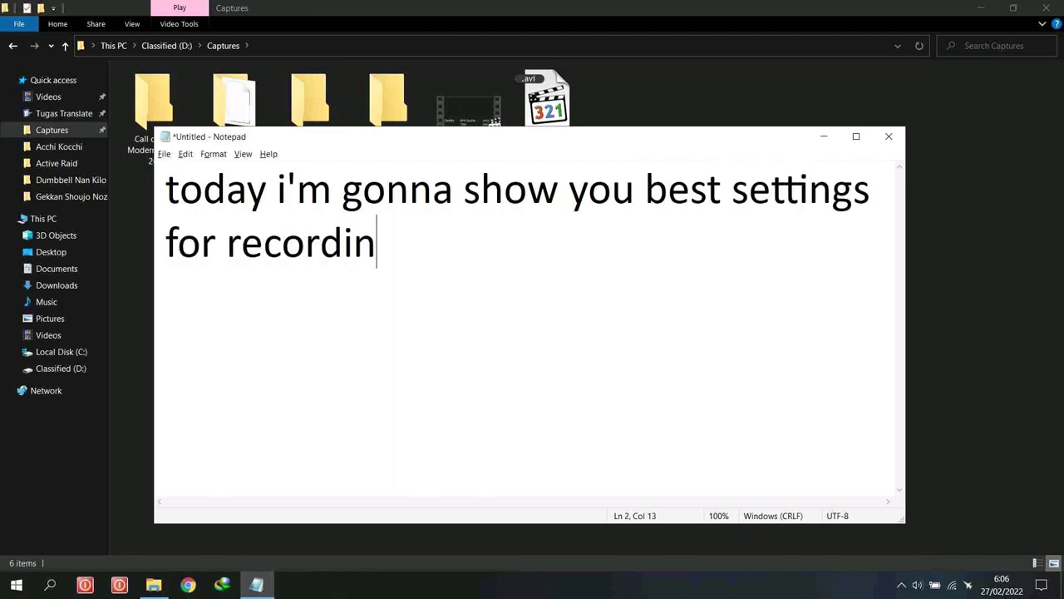
pyautogui.write('g with msi afterburner')
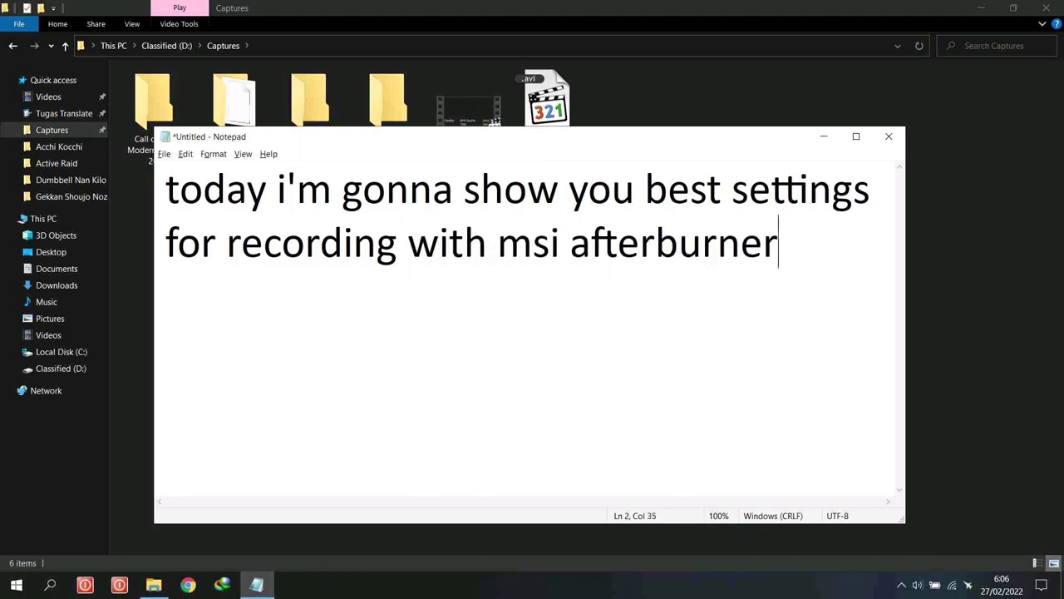
# Erase the two-line introduction about recording settings from the note
pyautogui.press('BackSpace')
pyautogui.press('BackSpace')
pyautogui.press('BackSpace')
pyautogui.press('BackSpace')
pyautogui.press('BackSpace')
pyautogui.press('BackSpace')
pyautogui.press('BackSpace')
pyautogui.press('BackSpace')
pyautogui.press('BackSpace')
pyautogui.press('BackSpace')
pyautogui.press('BackSpace')
pyautogui.press('BackSpace')
pyautogui.press('BackSpace')
pyautogui.press('BackSpace')
pyautogui.press('BackSpace')
pyautogui.press('BackSpace')
pyautogui.press('BackSpace')
pyautogui.press('BackSpace')
pyautogui.press('BackSpace')
pyautogui.press('BackSpace')
pyautogui.press('BackSpace')
pyautogui.press('BackSpace')
pyautogui.press('BackSpace')
pyautogui.press('BackSpace')
pyautogui.press('BackSpace')
pyautogui.press('BackSpace')
pyautogui.press('BackSpace')
pyautogui.press('BackSpace')
pyautogui.press('BackSpace')
pyautogui.press('BackSpace')
pyautogui.press('BackSpace')
pyautogui.press('BackSpace')
pyautogui.press('BackSpace')
pyautogui.press('BackSpace')
pyautogui.press('BackSpace')
pyautogui.press('BackSpace')
pyautogui.press('BackSpace')
pyautogui.press('BackSpace')
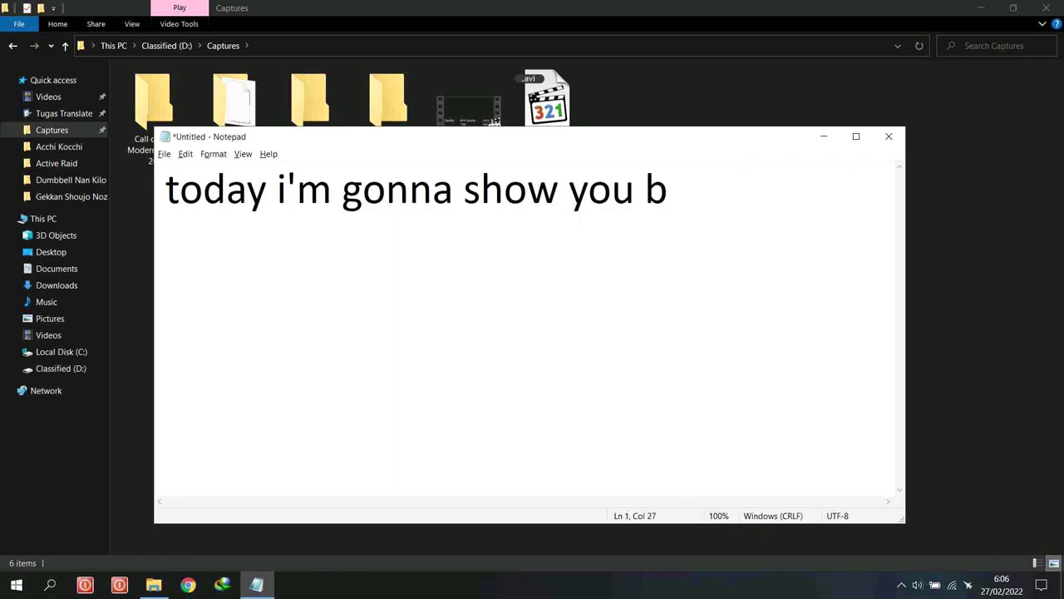
# Write "as usual before we start don't forget to" and, on a second line, "subscribe and like this video"
pyautogui.write('as usual')
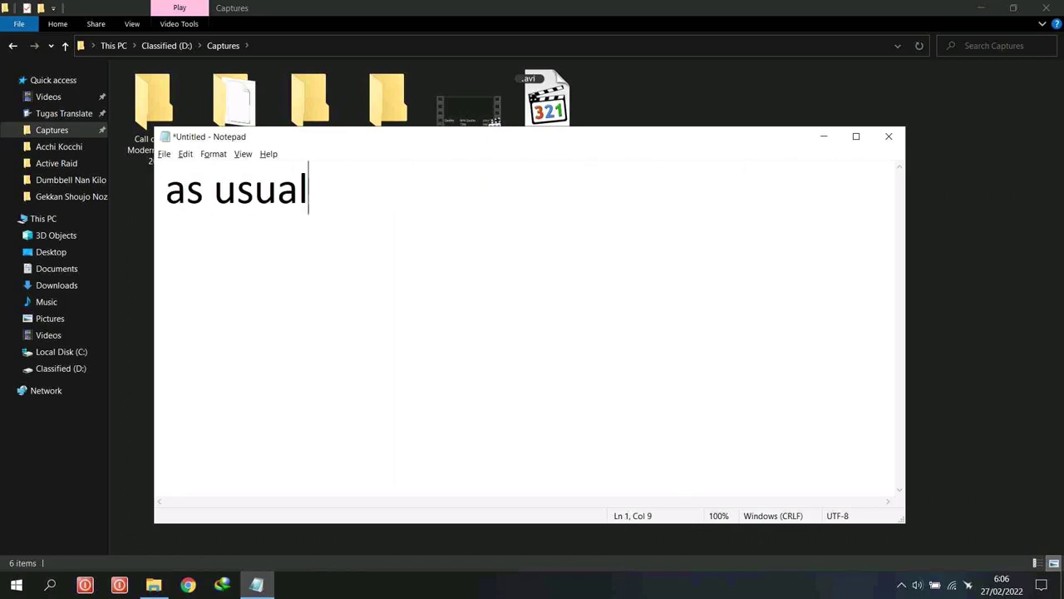
pyautogui.write(' before we st')
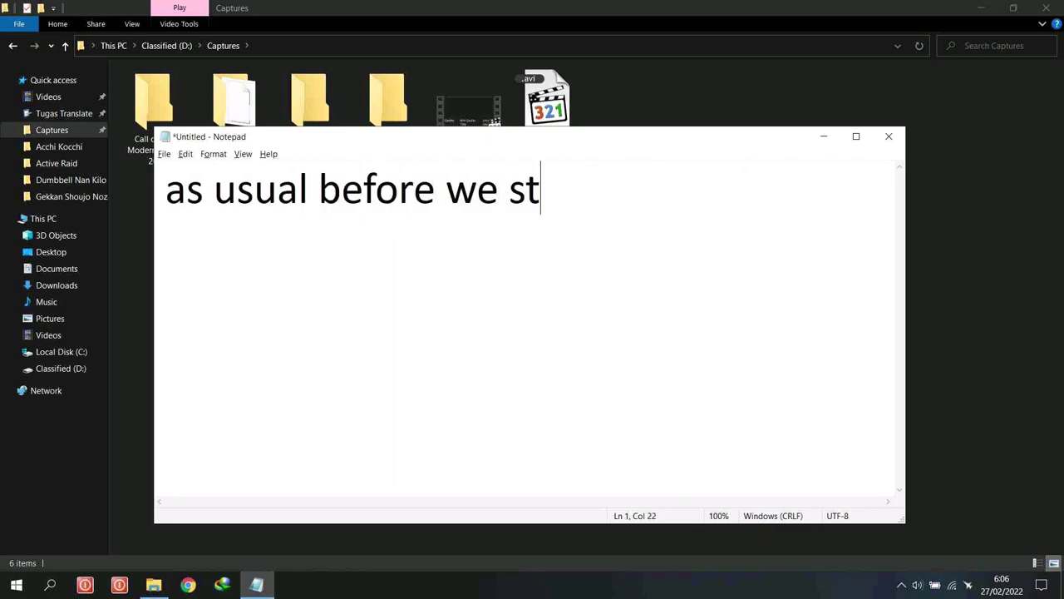
pyautogui.write("art dont'")
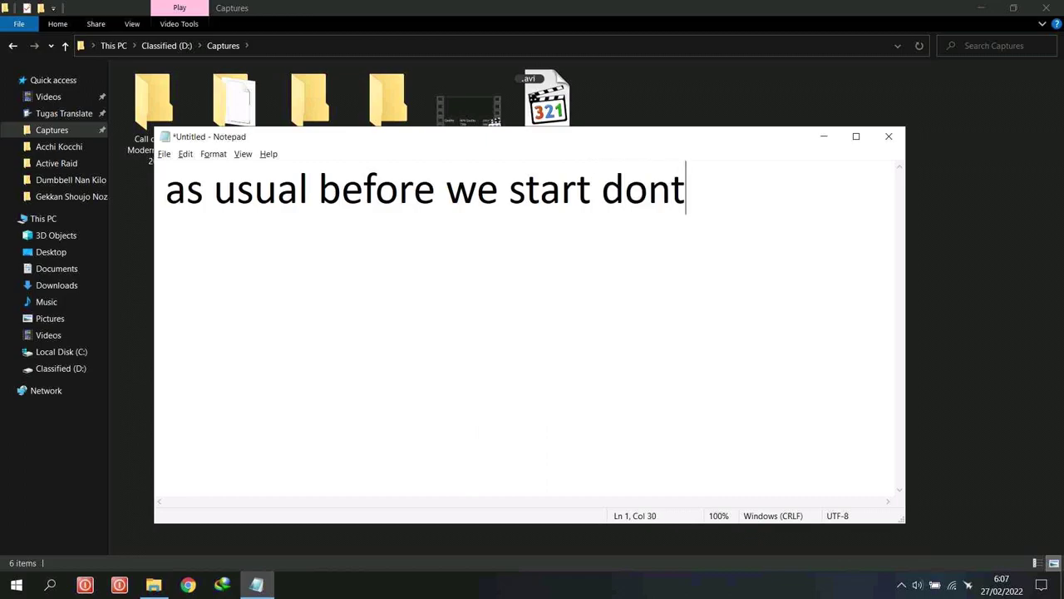
pyautogui.press('BackSpace')
pyautogui.press('BackSpace')
pyautogui.write("'t forget to")
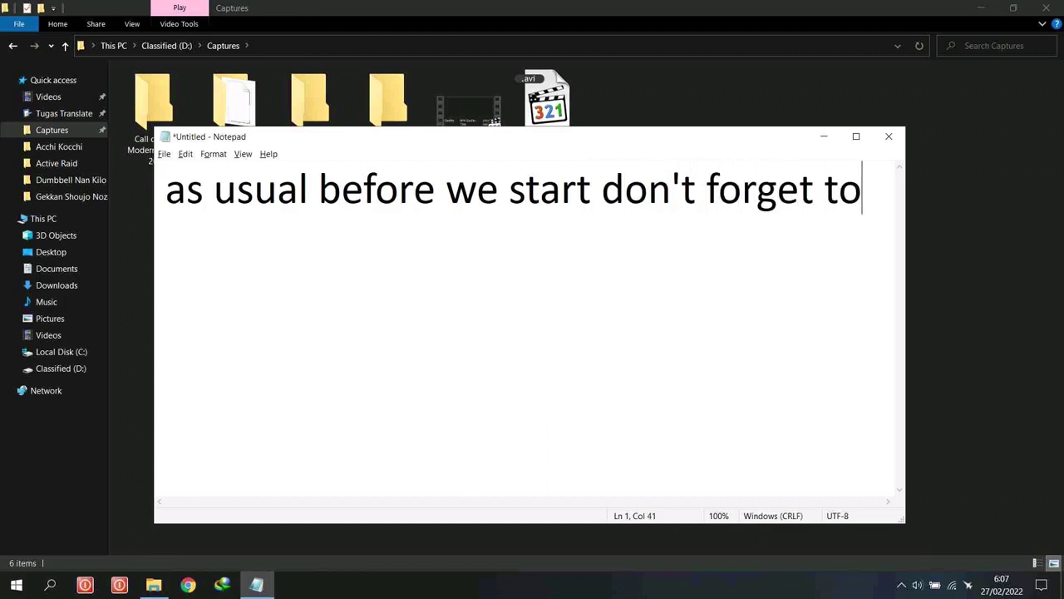
pyautogui.press('Return')
pyautogui.write('subs')
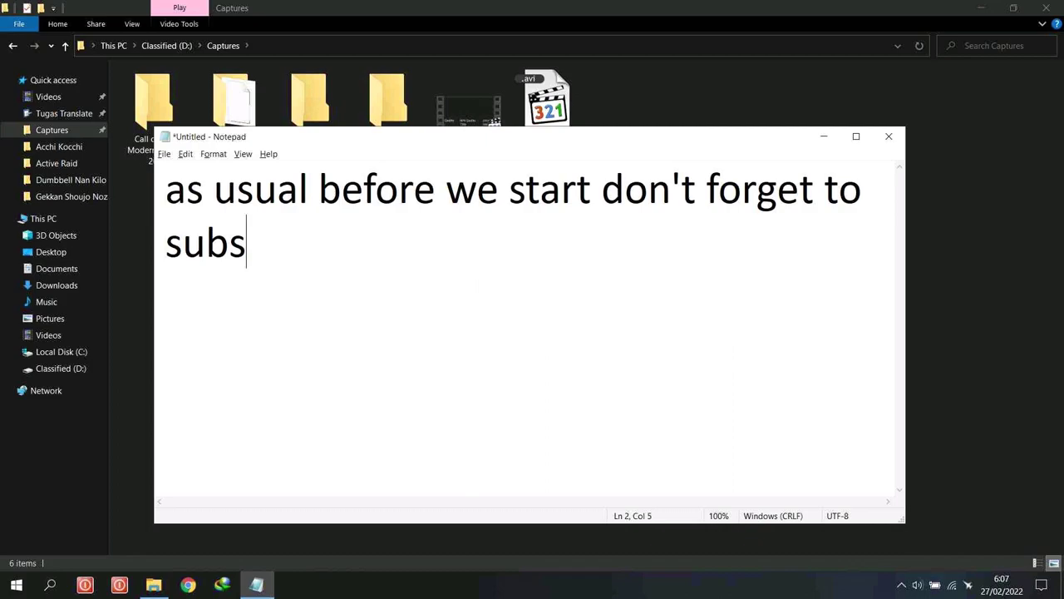
pyautogui.write('cribe and like this video')
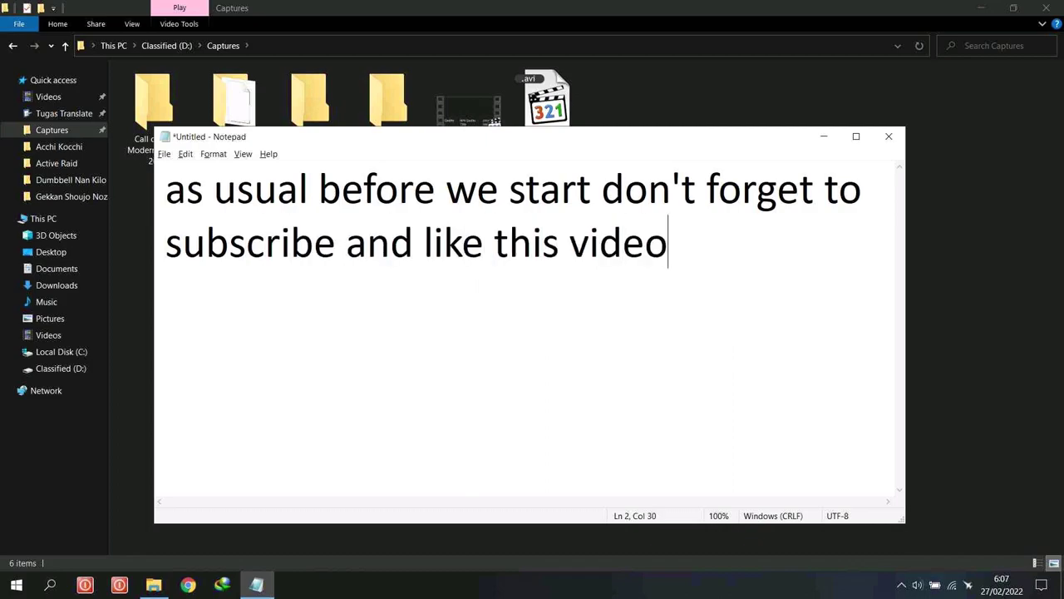
# Erase the subscribe and like reminder from the note
pyautogui.press('BackSpace')
pyautogui.press('BackSpace')
pyautogui.press('BackSpace')
pyautogui.press('BackSpace')
pyautogui.press('BackSpace')
pyautogui.press('BackSpace')
pyautogui.press('BackSpace')
pyautogui.press('BackSpace')
pyautogui.press('BackSpace')
pyautogui.press('BackSpace')
pyautogui.press('BackSpace')
pyautogui.press('BackSpace')
pyautogui.press('BackSpace')
pyautogui.press('BackSpace')
pyautogui.press('BackSpace')
pyautogui.press('BackSpace')
pyautogui.press('BackSpace')
pyautogui.press('BackSpace')
pyautogui.press('BackSpace')
pyautogui.press('BackSpace')
pyautogui.press('BackSpace')
pyautogui.press('BackSpace')
pyautogui.press('BackSpace')
pyautogui.press('BackSpace')
pyautogui.press('BackSpace')
pyautogui.press('BackSpace')
pyautogui.press('BackSpace')
pyautogui.press('BackSpace')
pyautogui.press('BackSpace')
pyautogui.press('BackSpace')
pyautogui.press('BackSpace')
pyautogui.press('BackSpace')
pyautogui.press('BackSpace')
pyautogui.press('BackSpace')
pyautogui.press('BackSpace')
pyautogui.press('BackSpace')
pyautogui.press('BackSpace')
pyautogui.press('BackSpace')
pyautogui.press('BackSpace')
pyautogui.press('BackSpace')
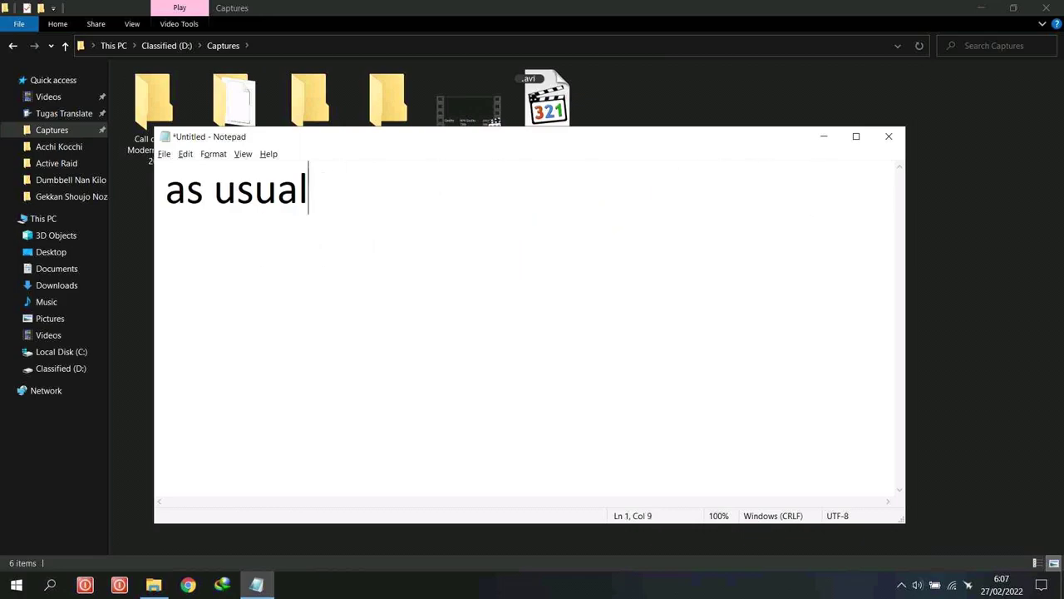
# Write "and don't forget to turn on your notification" in the note
pyautogui.write("and don't")
pyautogui.press('BackSpace')
pyautogui.write("'t forget to a")
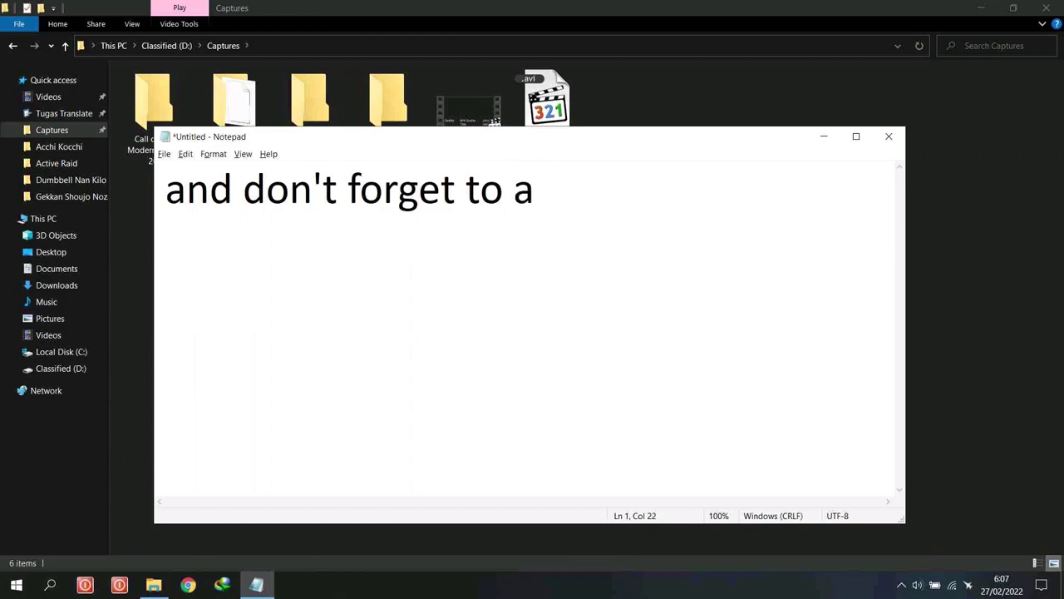
pyautogui.press('BackSpace')
pyautogui.write('turn on your notificat')
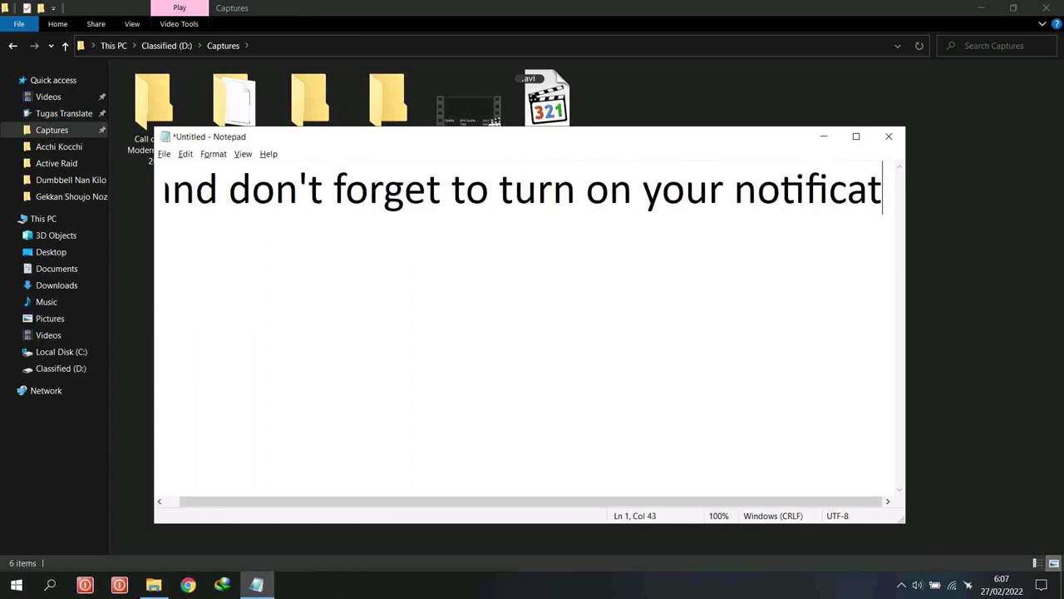
pyautogui.write('ionm')
pyautogui.press('BackSpace')
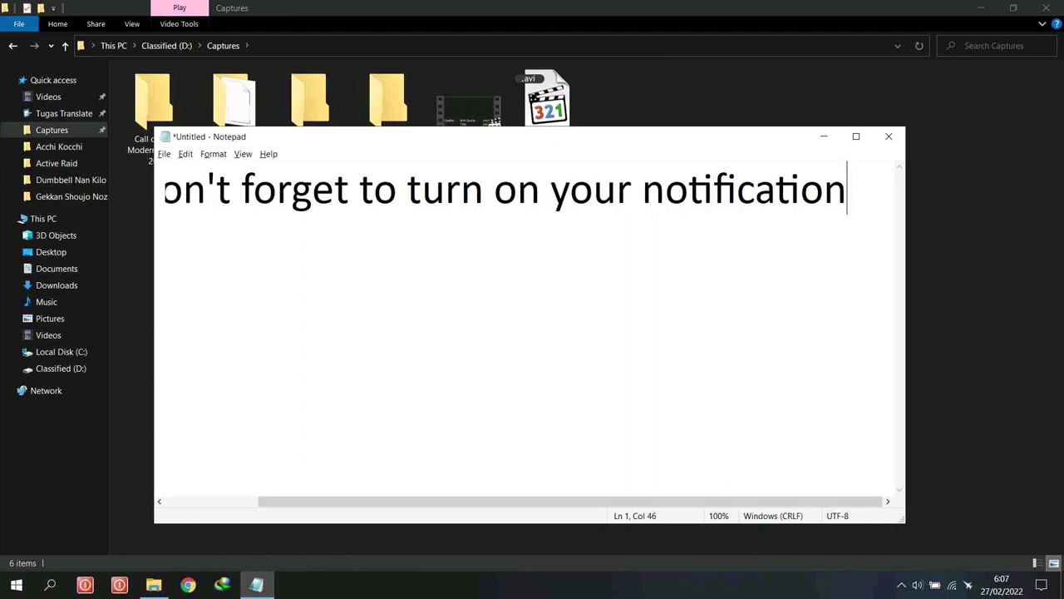
# Erase the notification reminder, leaving the note empty
pyautogui.press('BackSpace')
pyautogui.press('BackSpace')
pyautogui.press('BackSpace')
pyautogui.press('BackSpace')
pyautogui.press('BackSpace')
pyautogui.press('BackSpace')
pyautogui.press('BackSpace')
pyautogui.press('BackSpace')
pyautogui.press('BackSpace')
pyautogui.press('BackSpace')
pyautogui.press('BackSpace')
pyautogui.press('BackSpace')
pyautogui.press('BackSpace')
pyautogui.press('BackSpace')
pyautogui.press('BackSpace')
pyautogui.press('BackSpace')
pyautogui.press('BackSpace')
pyautogui.press('BackSpace')
pyautogui.press('BackSpace')
pyautogui.press('BackSpace')
pyautogui.press('BackSpace')
pyautogui.press('BackSpace')
pyautogui.press('BackSpace')
pyautogui.press('BackSpace')
pyautogui.press('BackSpace')
pyautogui.press('BackSpace')
pyautogui.press('BackSpace')
pyautogui.press('BackSpace')
pyautogui.press('BackSpace')
pyautogui.press('BackSpace')
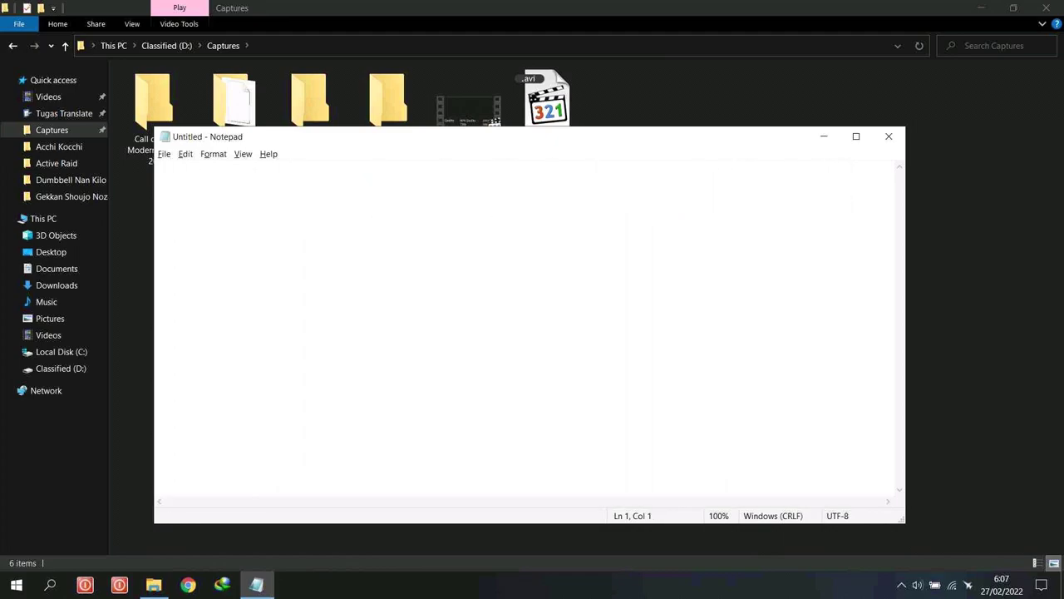
# Write "now let's start" in the empty note and erase it again
pyautogui.write("now let's start")
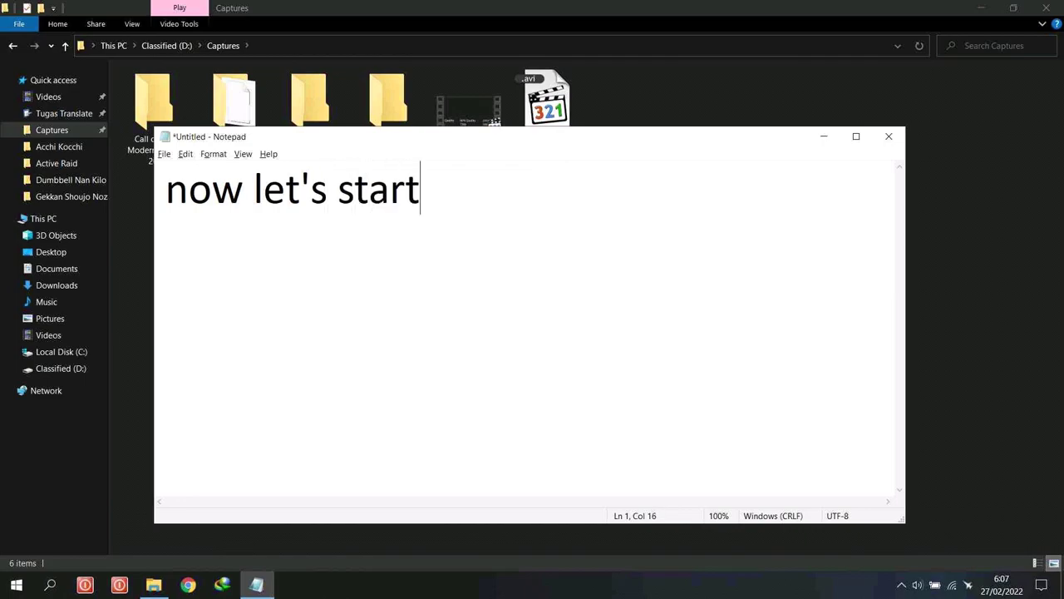
pyautogui.press('BackSpace')
pyautogui.press('BackSpace')
pyautogui.press('BackSpace')
pyautogui.press('BackSpace')
pyautogui.press('BackSpace')
pyautogui.press('BackSpace')
pyautogui.press('BackSpace')
pyautogui.press('BackSpace')
pyautogui.press('BackSpace')
pyautogui.press('BackSpace')
pyautogui.press('BackSpace')
pyautogui.press('BackSpace')
pyautogui.press('BackSpace')
pyautogui.press('BackSpace')
pyautogui.press('BackSpace')
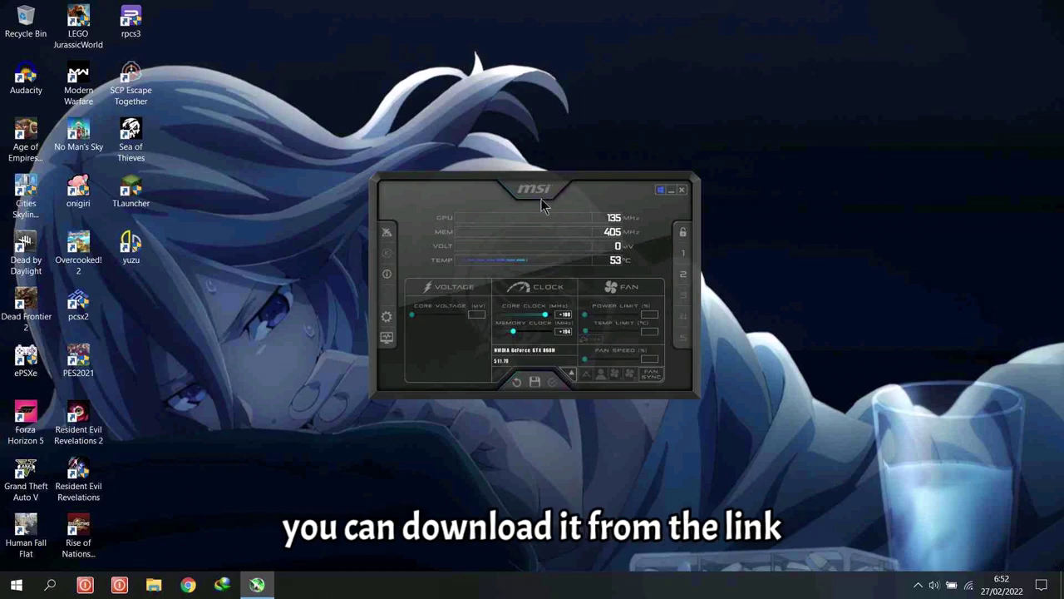
# Open the video capture settings in the MSI Afterburner properties
pyautogui.click(394, 318)
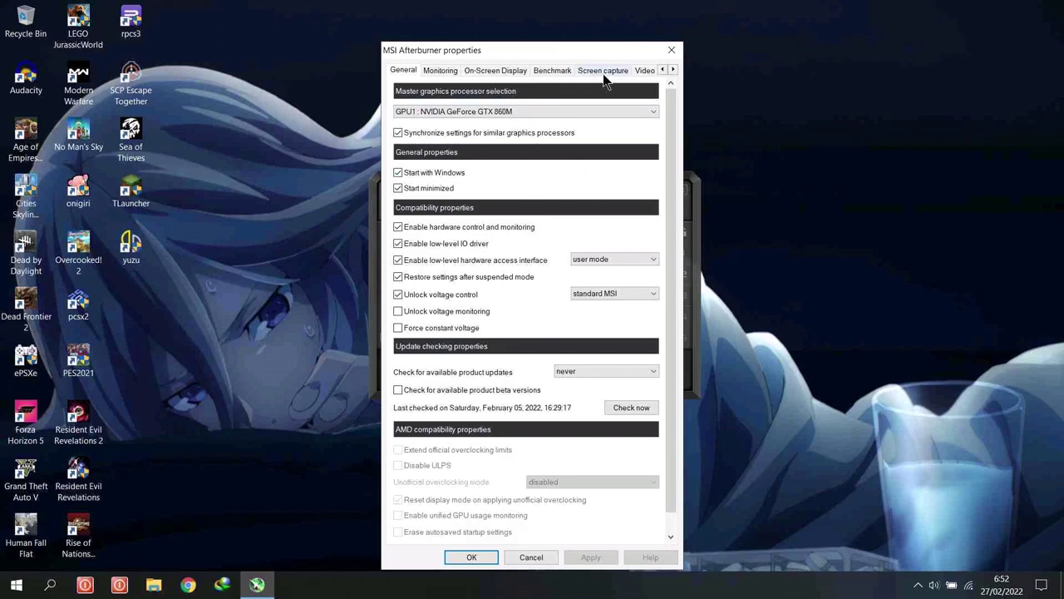
pyautogui.doubleClick(673, 69)
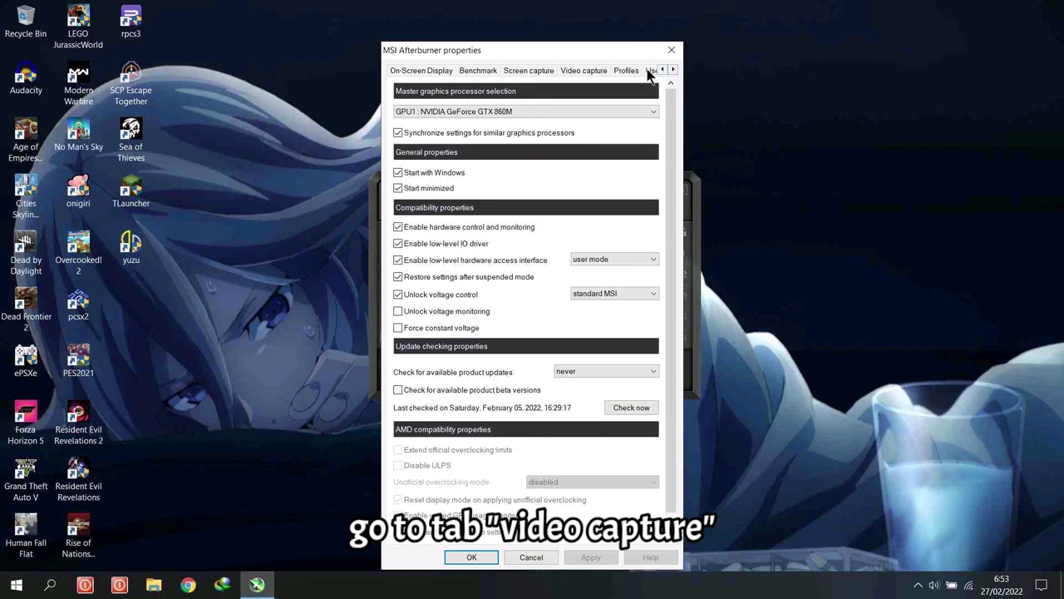
pyautogui.click(582, 71)
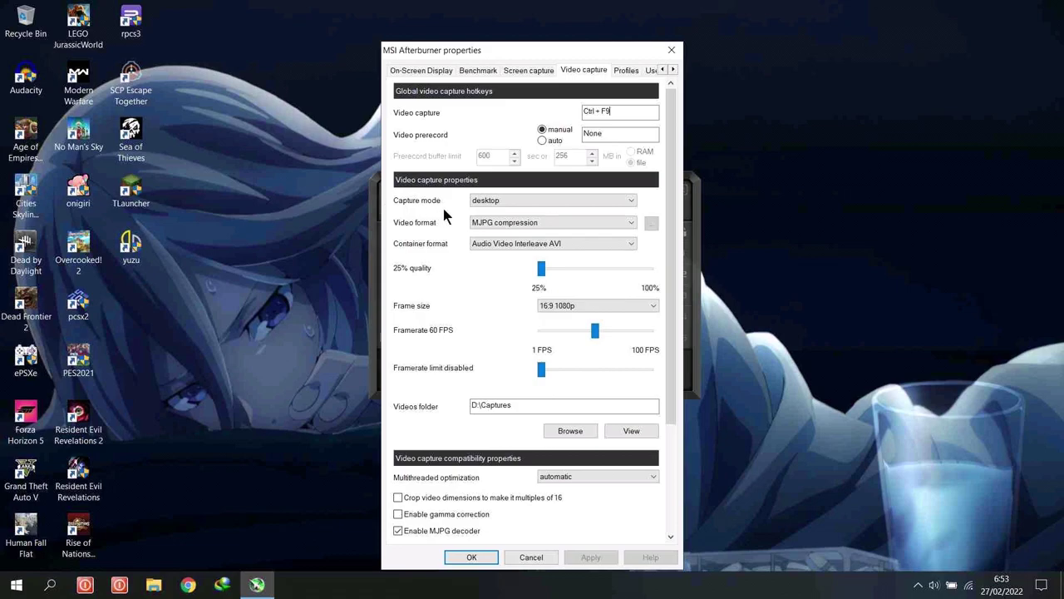
# Set the video capture mode to desktop and the video format to MJPG compression
pyautogui.click(517, 203)
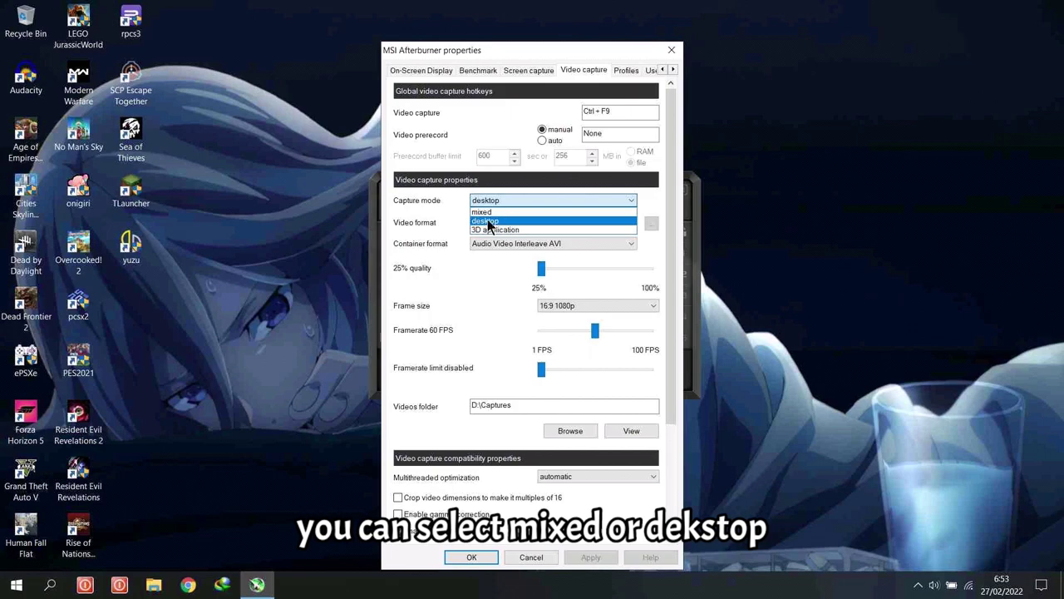
pyautogui.click(498, 221)
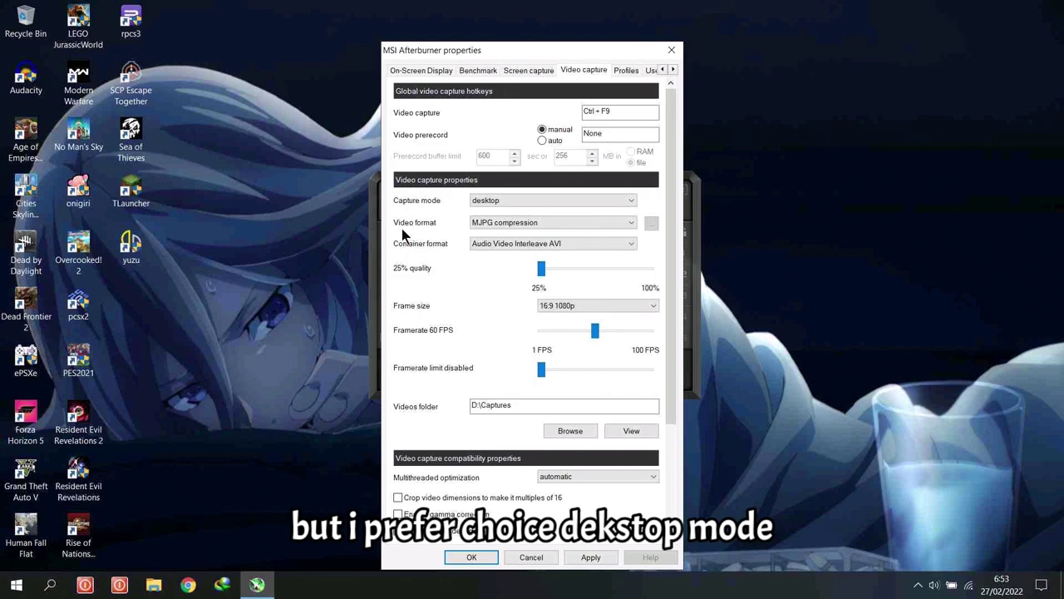
pyautogui.click(500, 224)
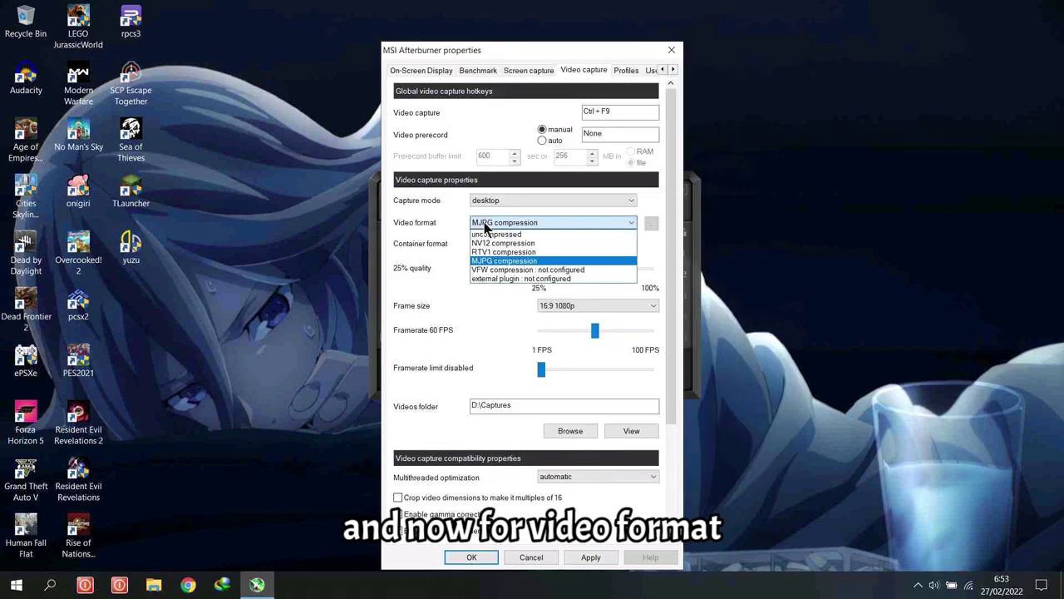
pyautogui.click(513, 263)
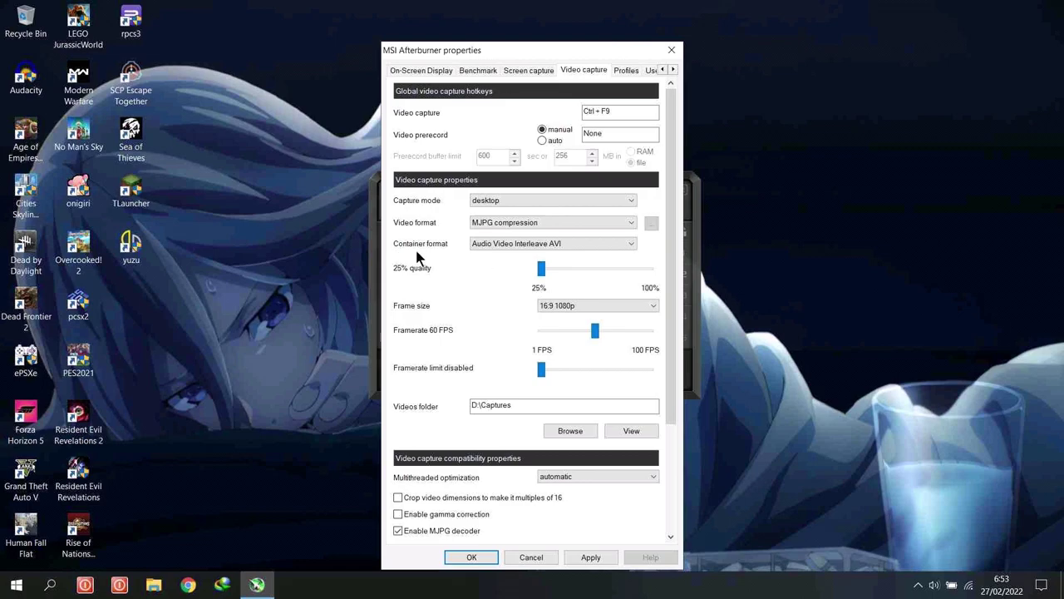
# Set the container format to Audio Video Interleave AVI and the video quality to 25%
pyautogui.click(486, 245)
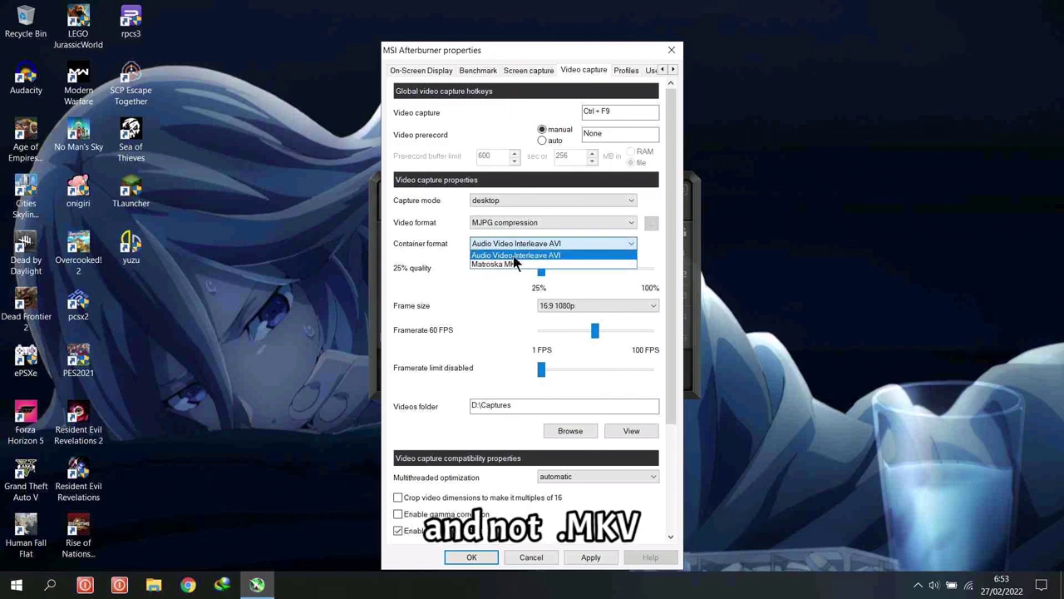
pyautogui.click(517, 256)
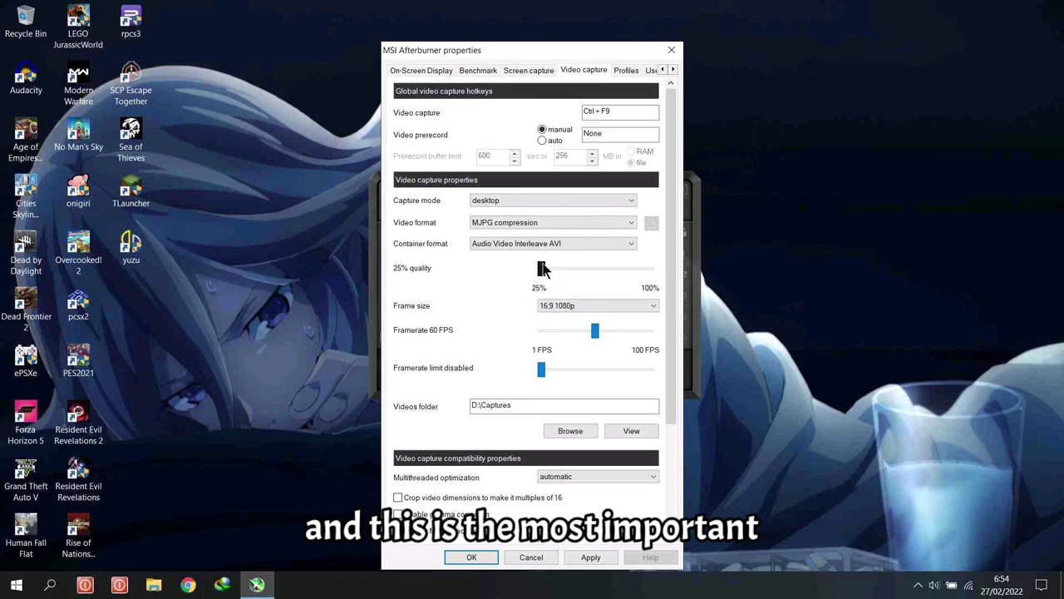
pyautogui.moveTo(539, 271); pyautogui.dragTo(628, 278)
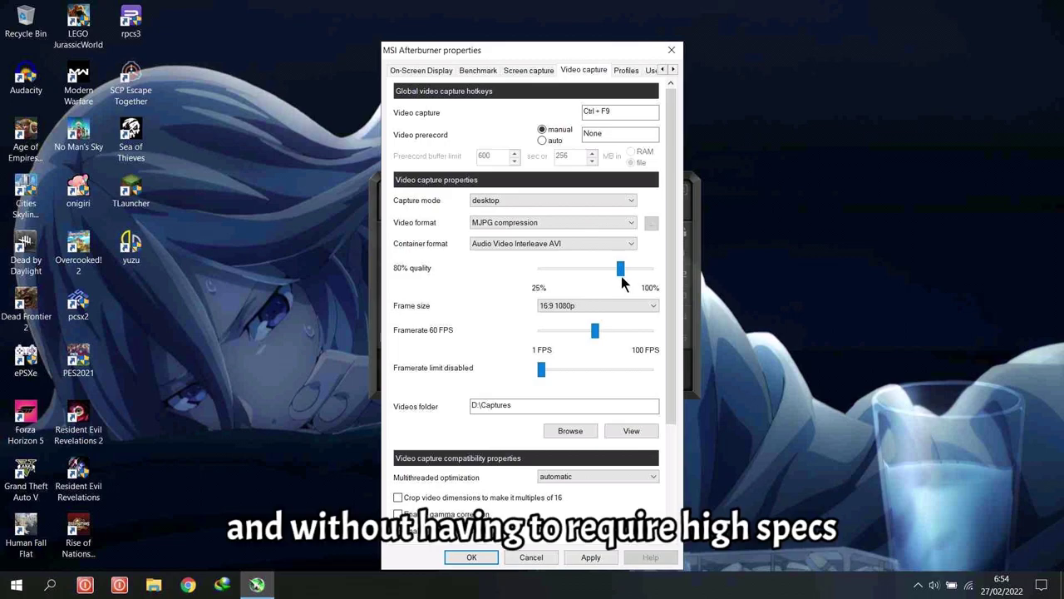
pyautogui.moveTo(620, 276); pyautogui.dragTo(537, 280)
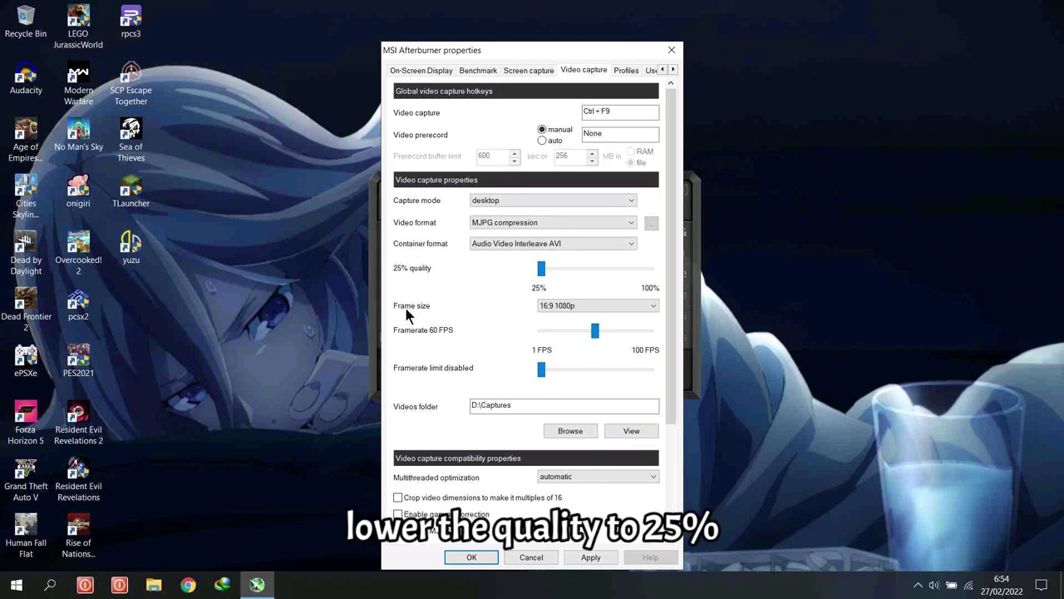
# Set the frame size to 16:9 1080p and multithreaded optimization to automatic
pyautogui.click(553, 306)
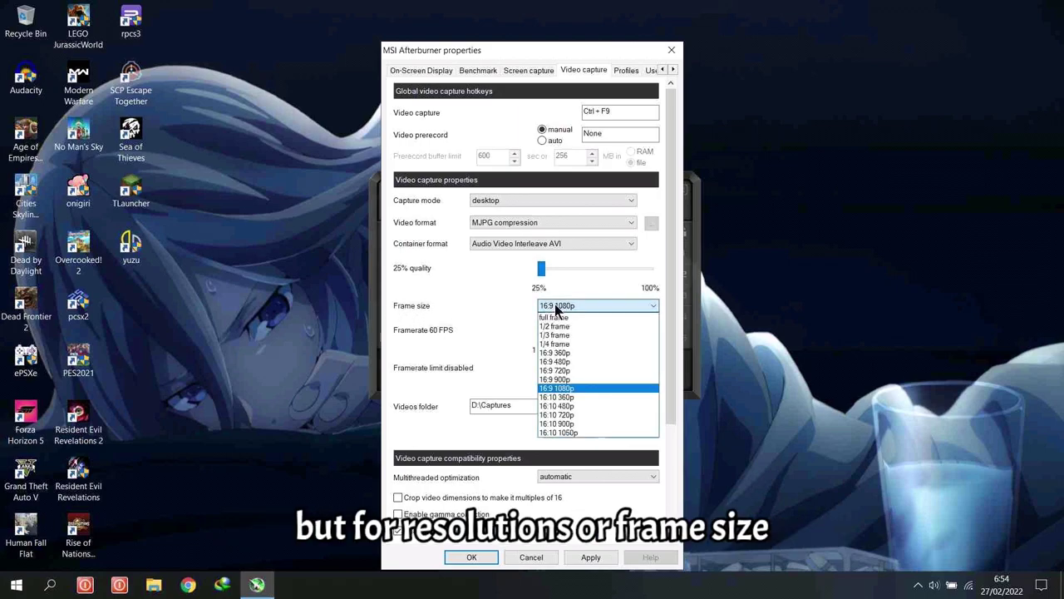
pyautogui.click(580, 389)
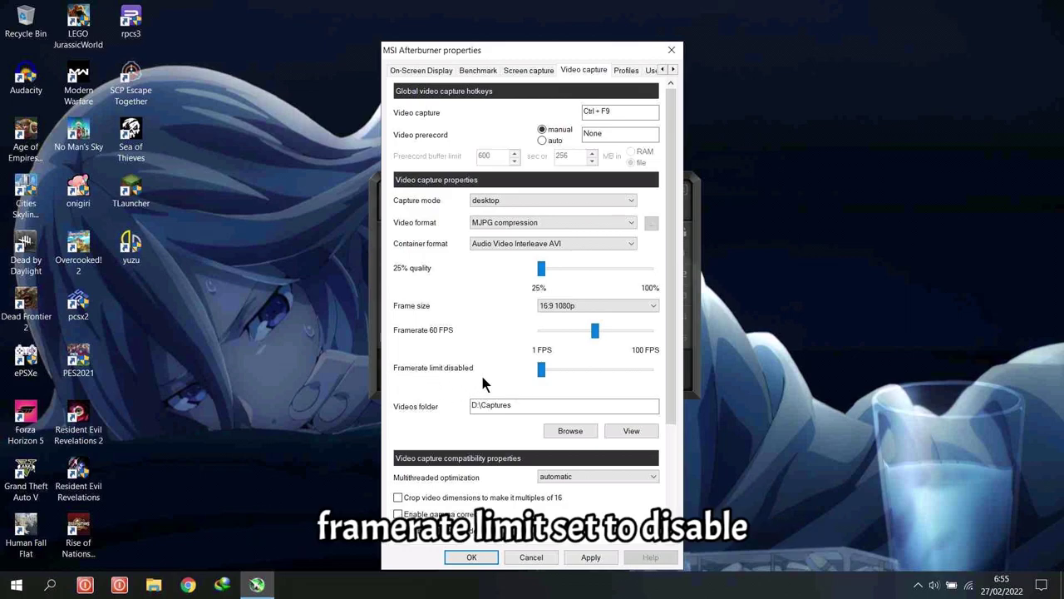
pyautogui.moveTo(673, 391); pyautogui.dragTo(686, 476)
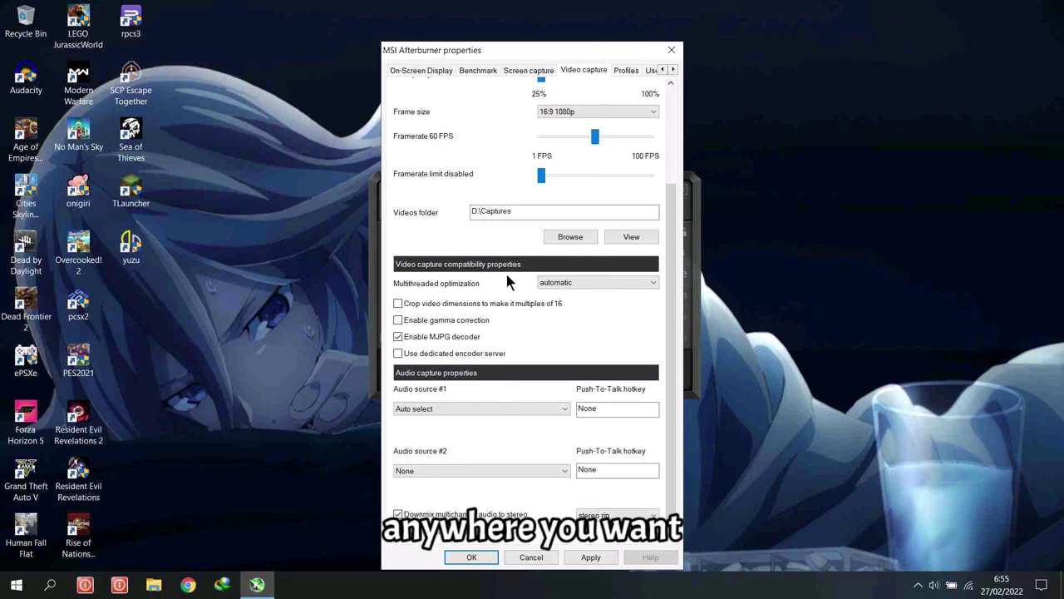
pyautogui.click(573, 284)
pyautogui.click(572, 294)
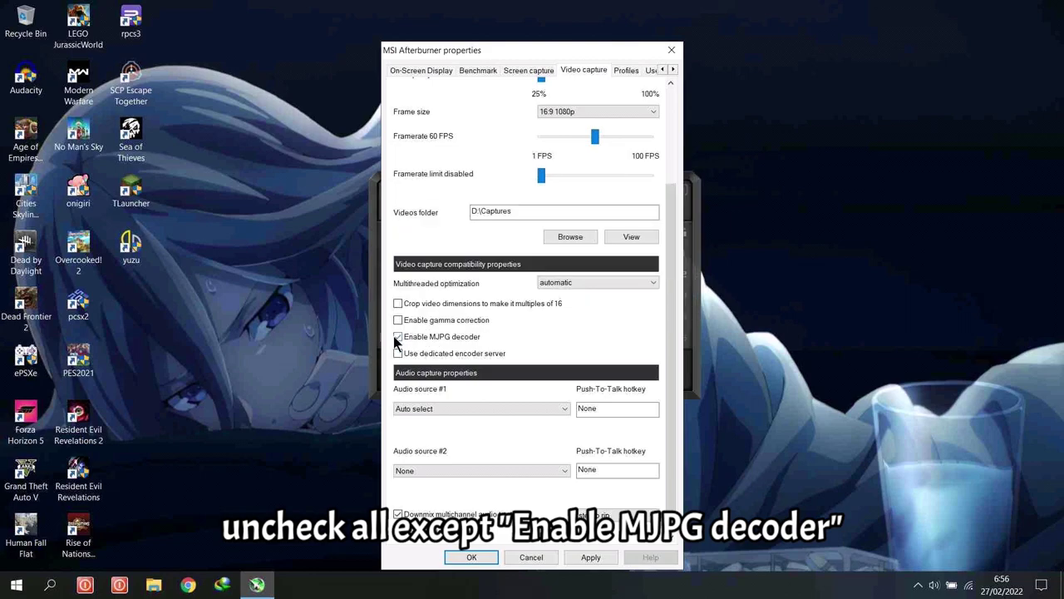
pyautogui.moveTo(529, 343)
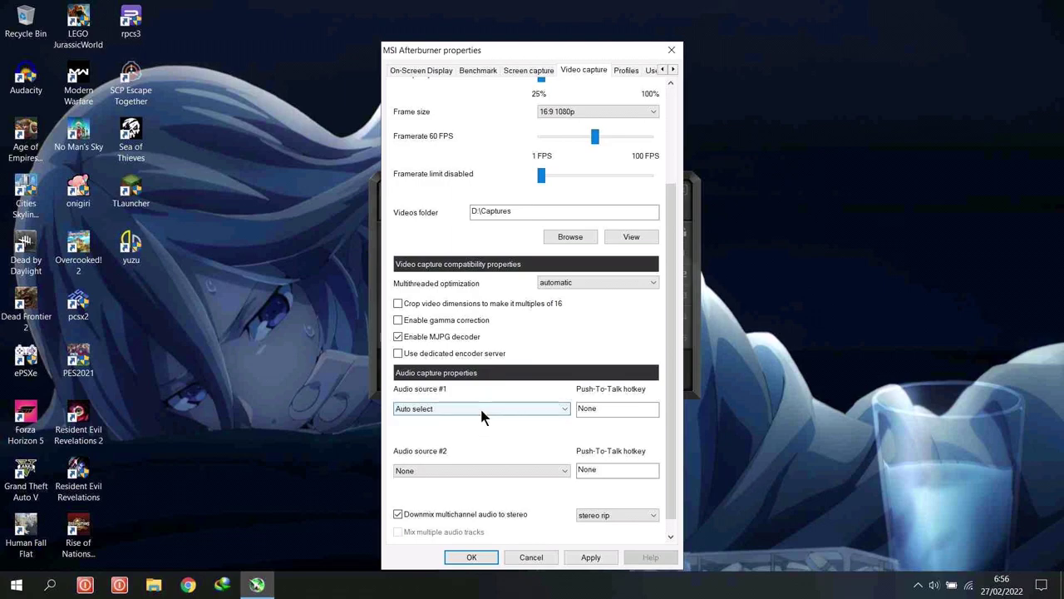
# Set audio source #2 to WASAPI capture device with Microphone (Realtek High Definition Audio) as its input device
pyautogui.moveTo(479, 410)
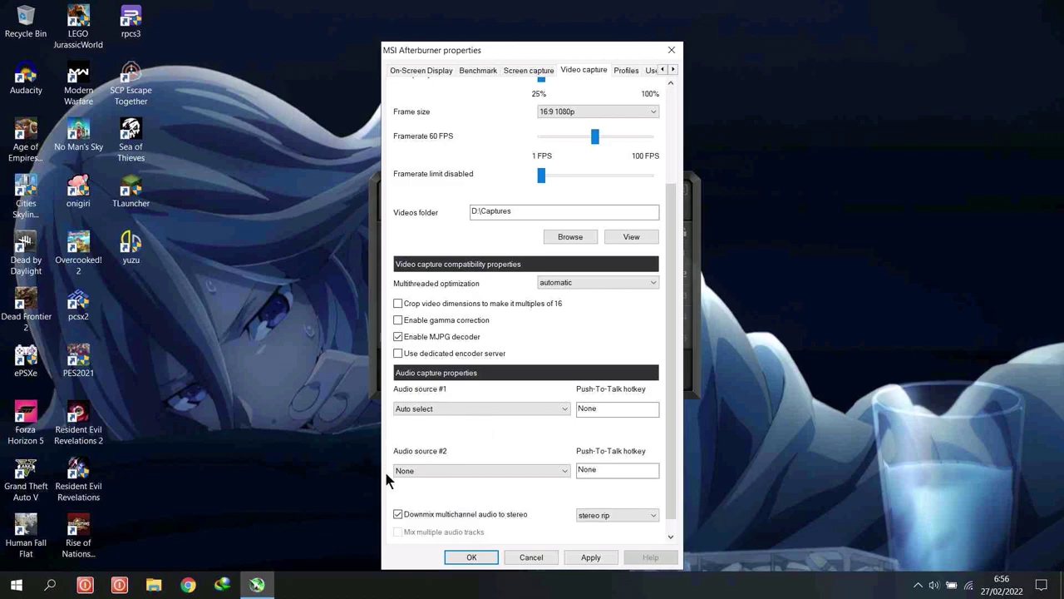
pyautogui.click(497, 473)
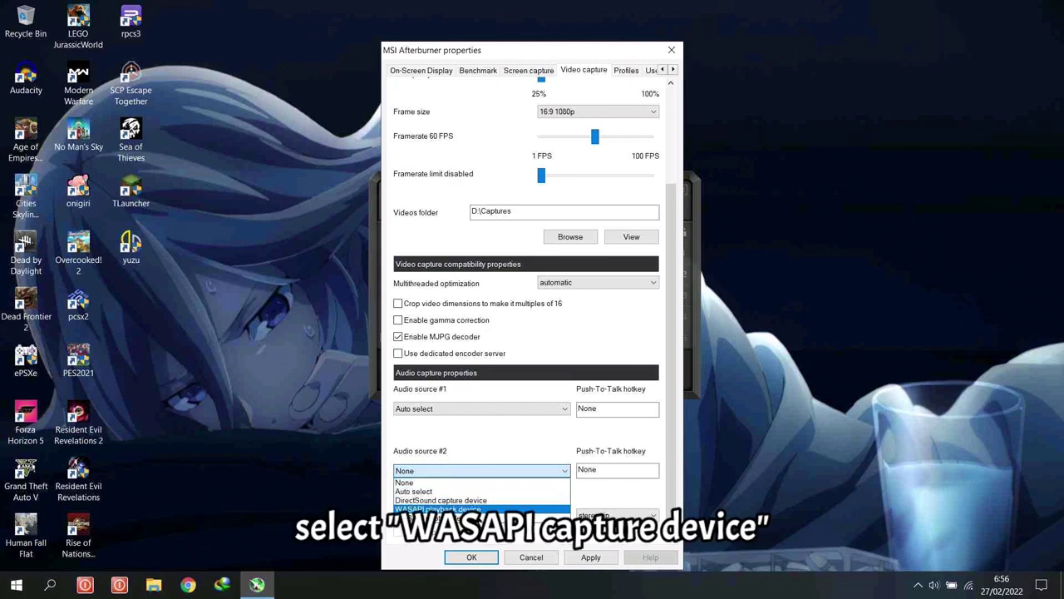
pyautogui.click(460, 519)
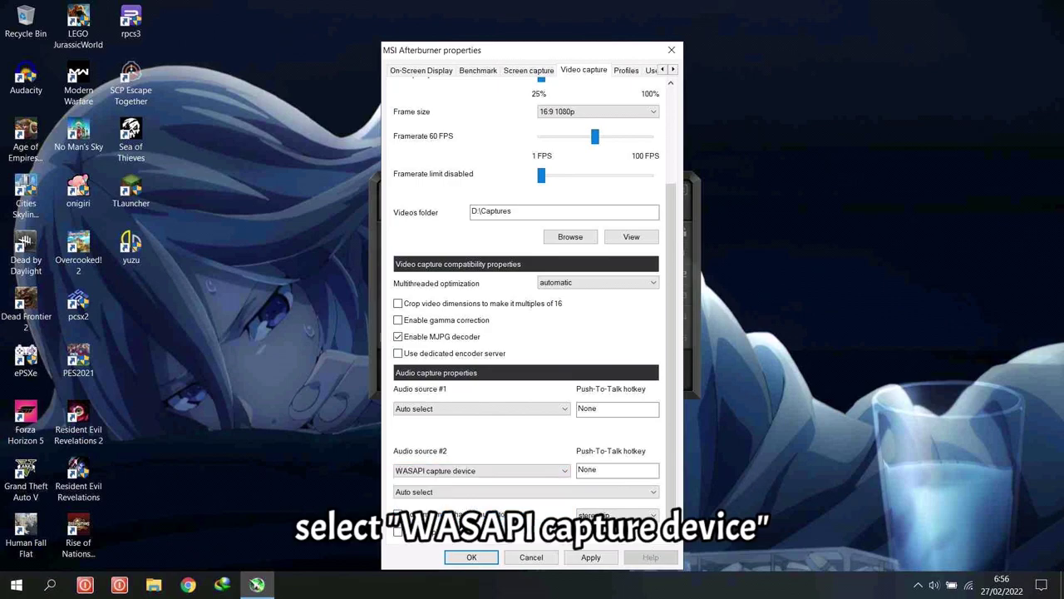
pyautogui.click(474, 492)
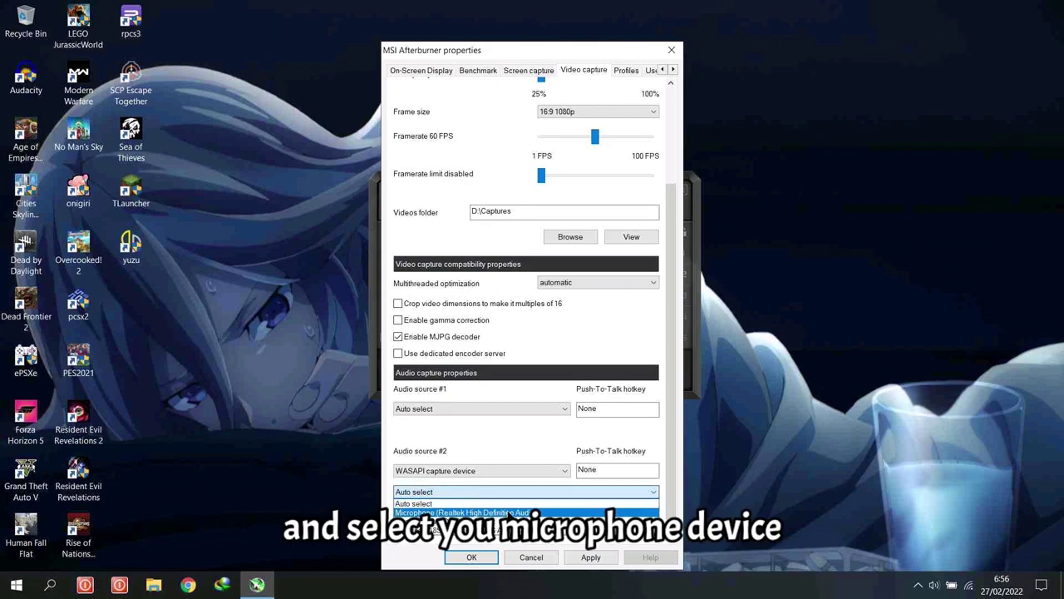
pyautogui.click(439, 513)
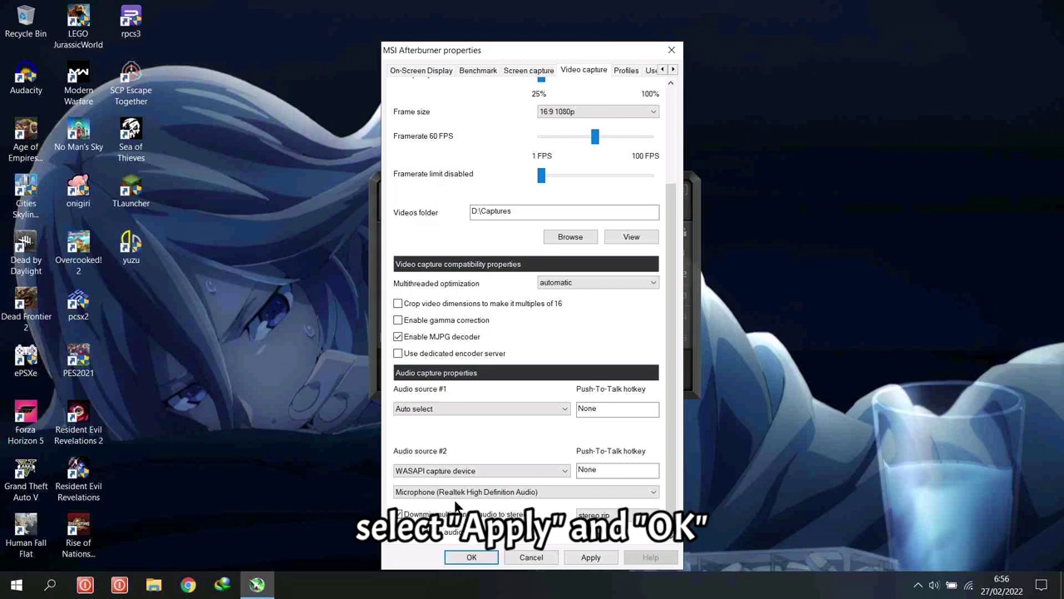
# Set audio source #2 to None, then apply the video capture settings and close the properties
pyautogui.click(479, 468)
pyautogui.click(466, 484)
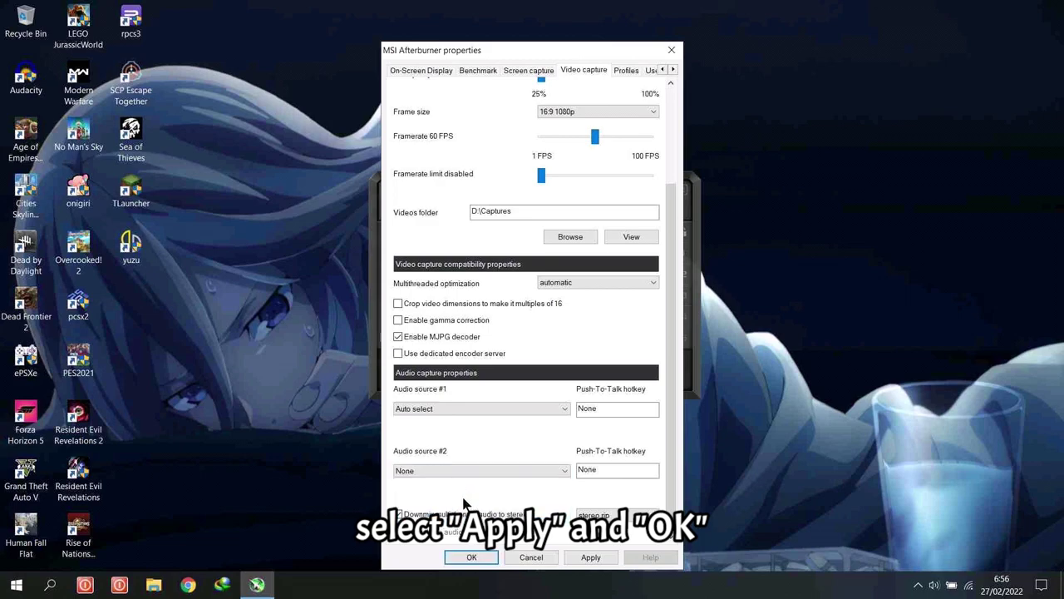
pyautogui.click(592, 557)
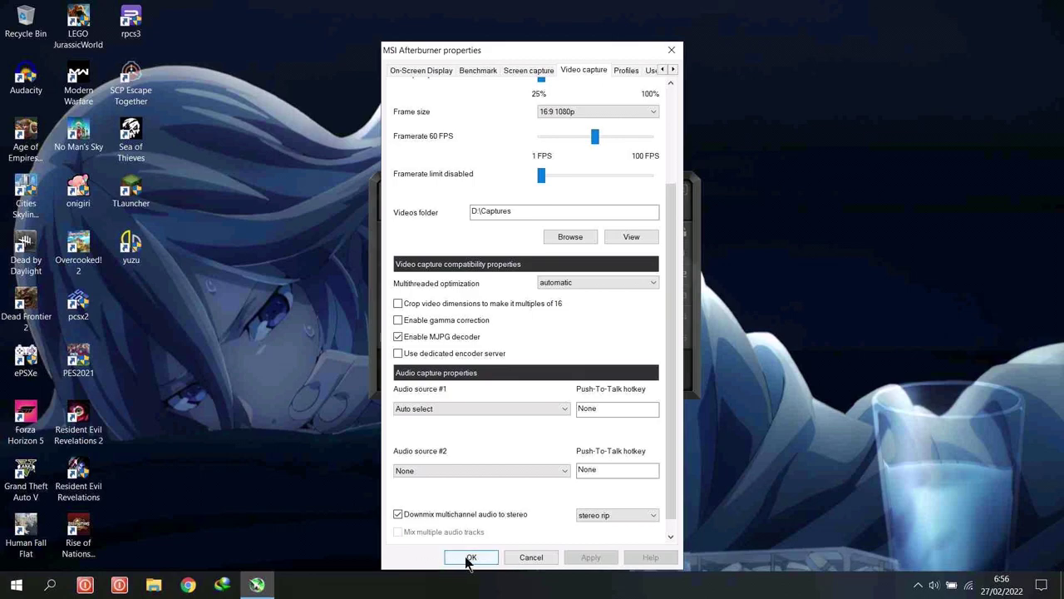
pyautogui.click(470, 557)
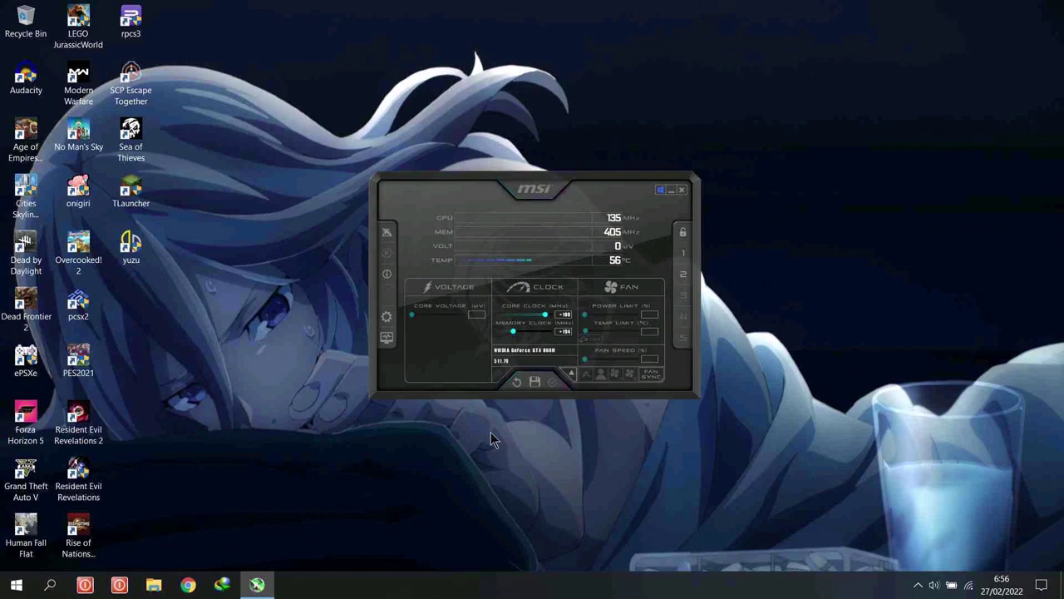